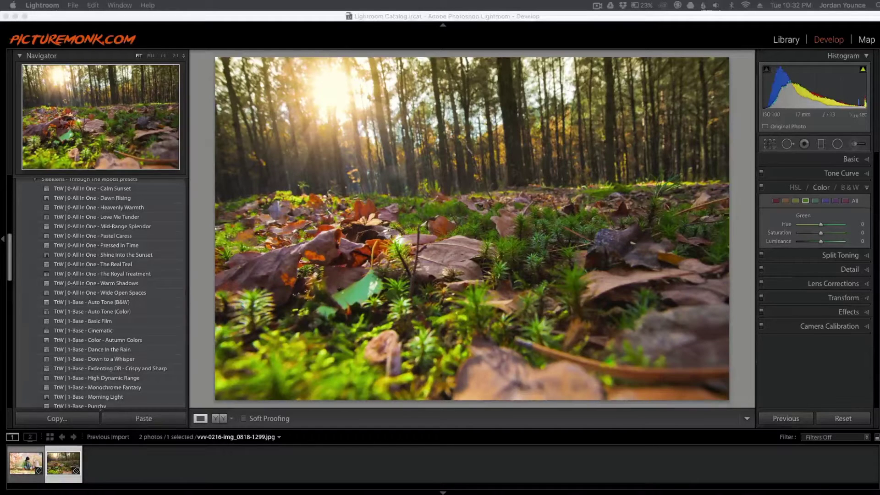
# Step: Select the forest photo and apply the 'TtW | 1-Base - Color - Autumn Colors' preset
pyautogui.click(25, 472)
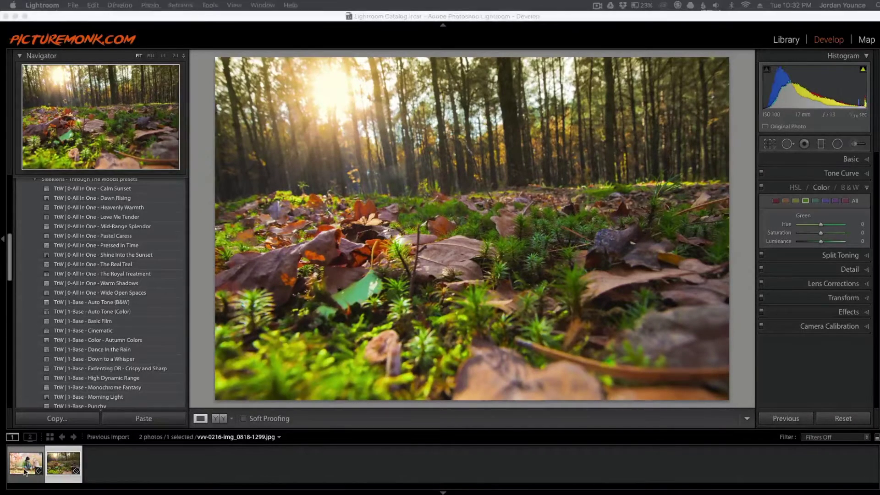
pyautogui.click(25, 472)
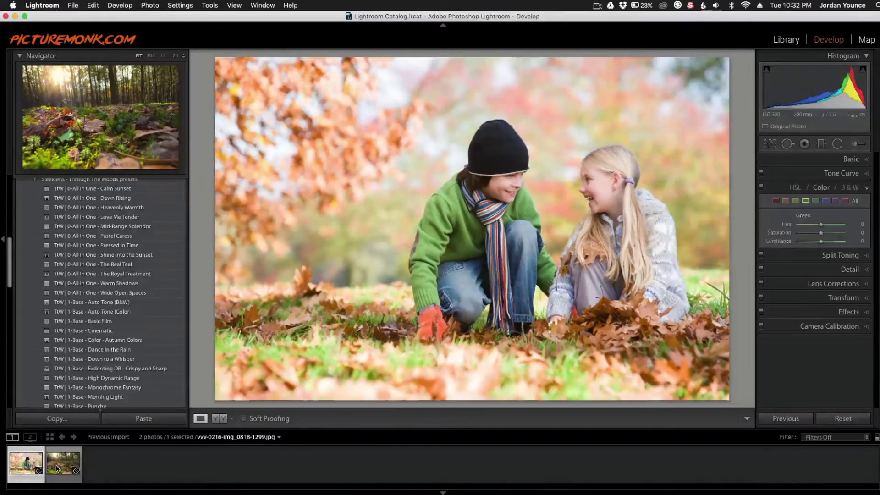
pyautogui.click(57, 468)
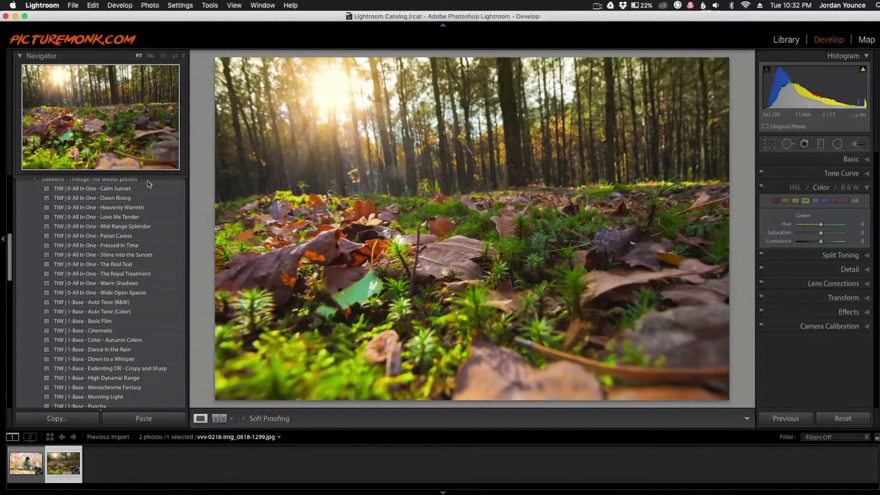
pyautogui.scroll(-1, 118, 251)
pyautogui.scroll(2, 118, 251)
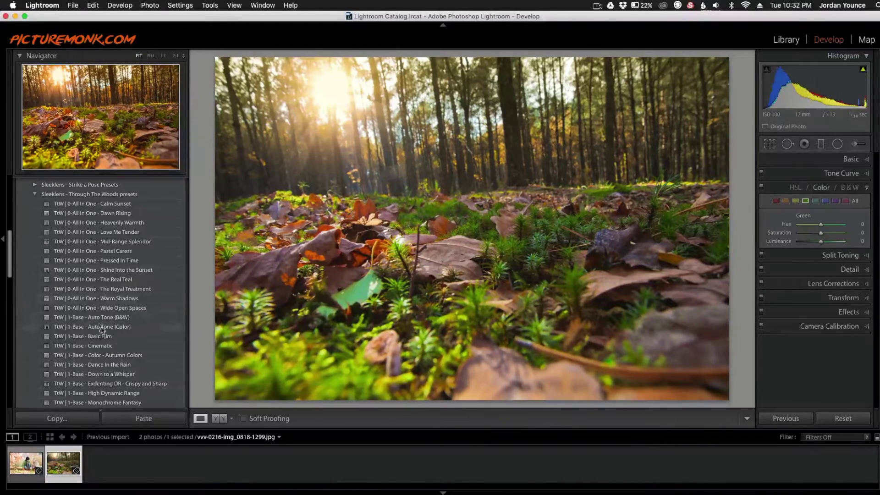
pyautogui.click(82, 357)
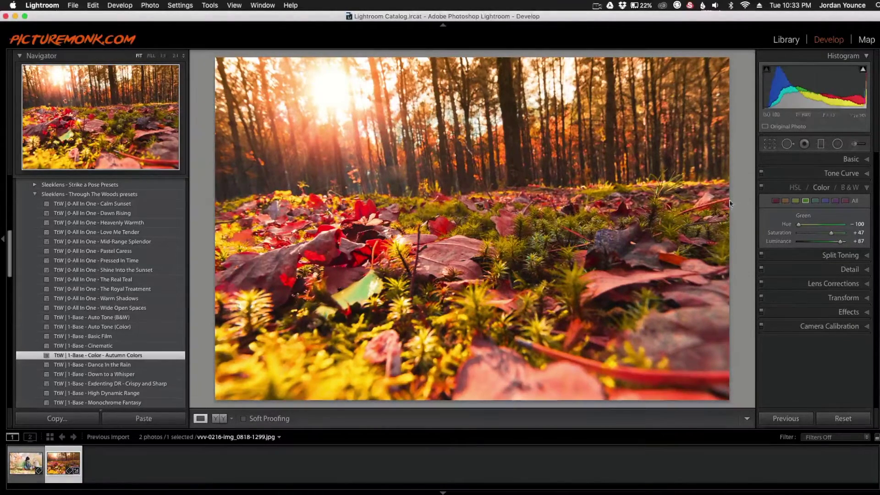
# Step: Shift the Yellow hue in HSL/Color and set the Orange hue to -11
pyautogui.click(796, 204)
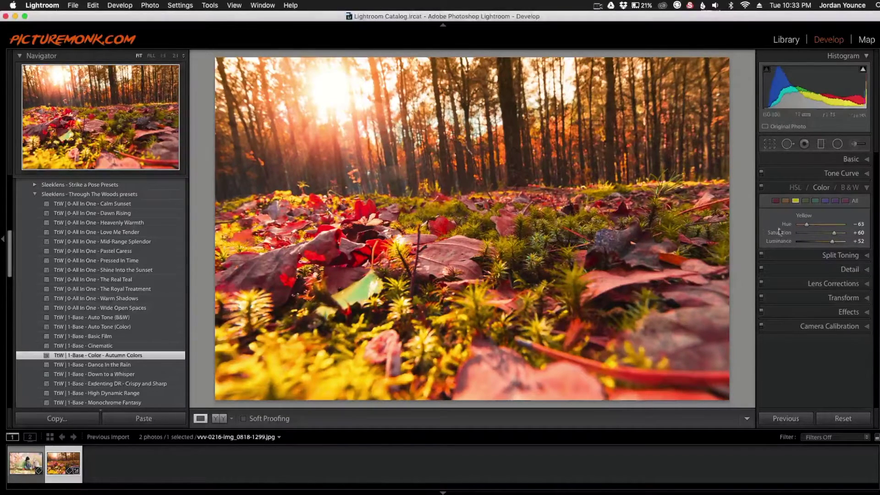
pyautogui.moveTo(806, 224); pyautogui.dragTo(815, 226)
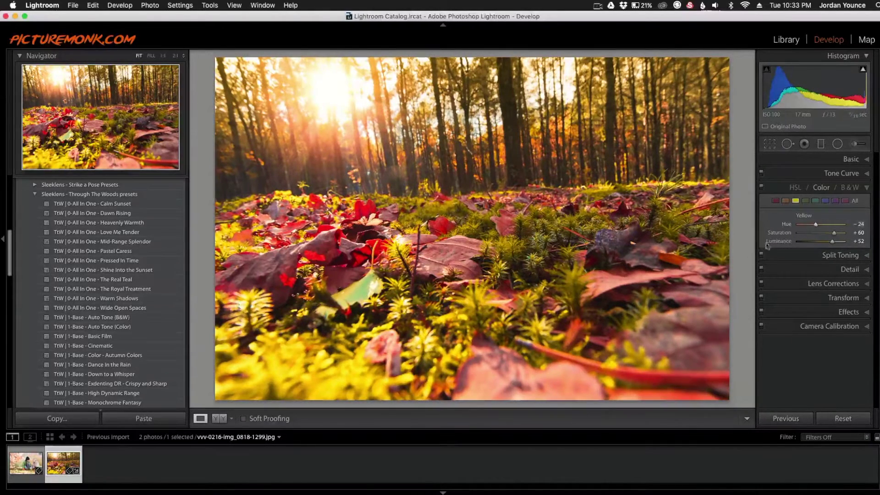
pyautogui.click(786, 202)
pyautogui.moveTo(810, 225); pyautogui.dragTo(819, 227)
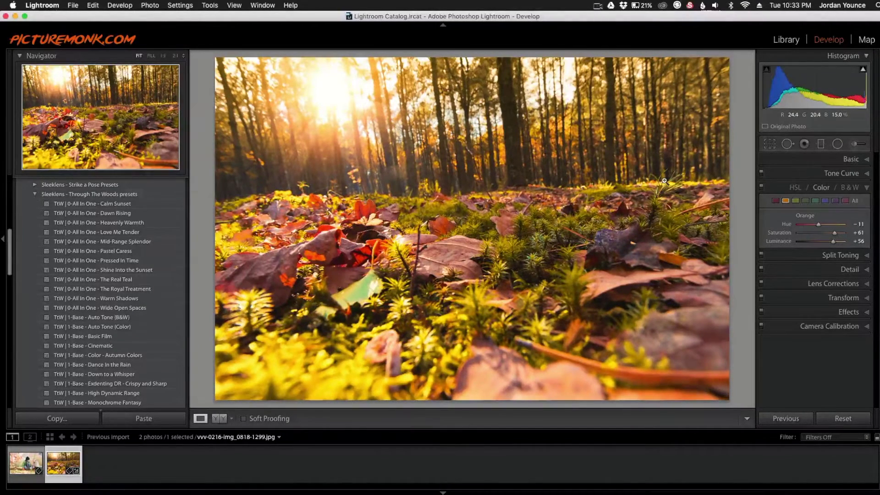
pyautogui.click(855, 144)
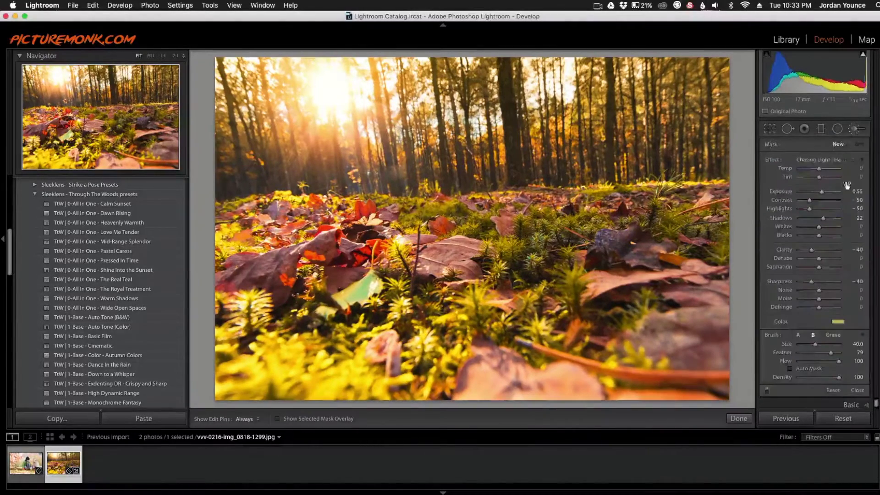
# Step: Brush the Chasing Light Haze - Golden effect over the sun at Exposure 1.79 and Temp 25
pyautogui.click(816, 159)
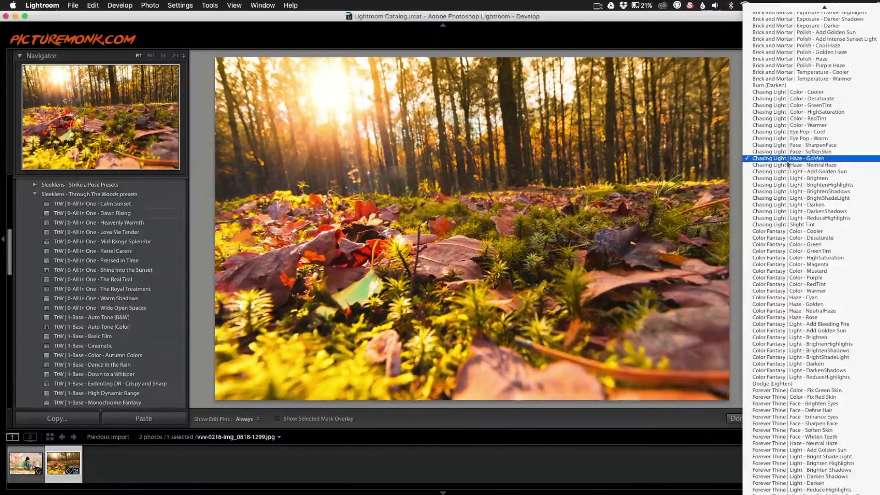
pyautogui.click(374, 151)
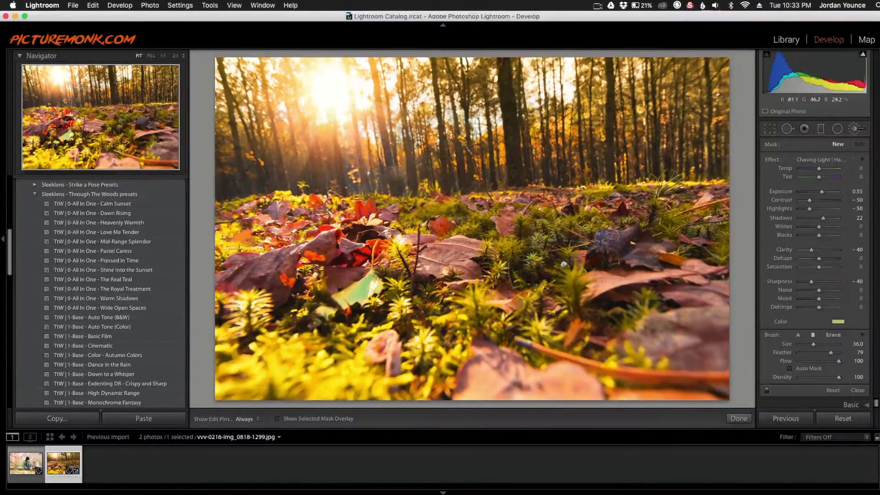
pyautogui.scroll(5, 412, 176)
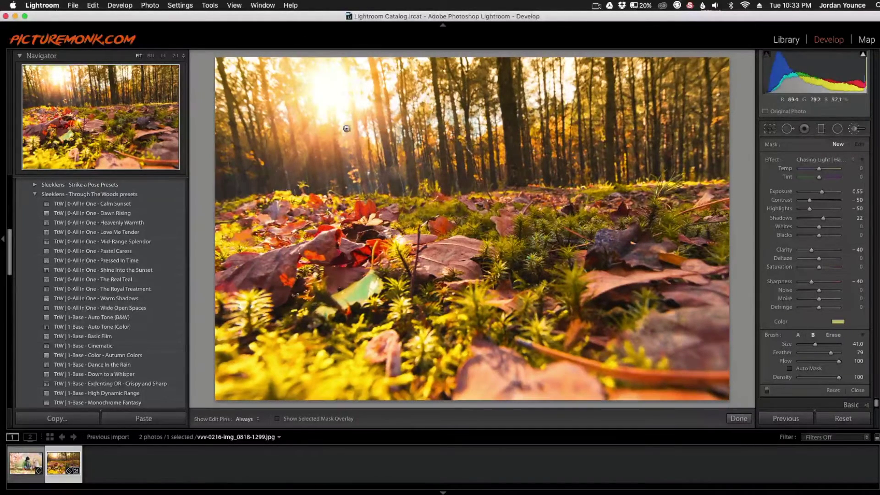
pyautogui.click(334, 99)
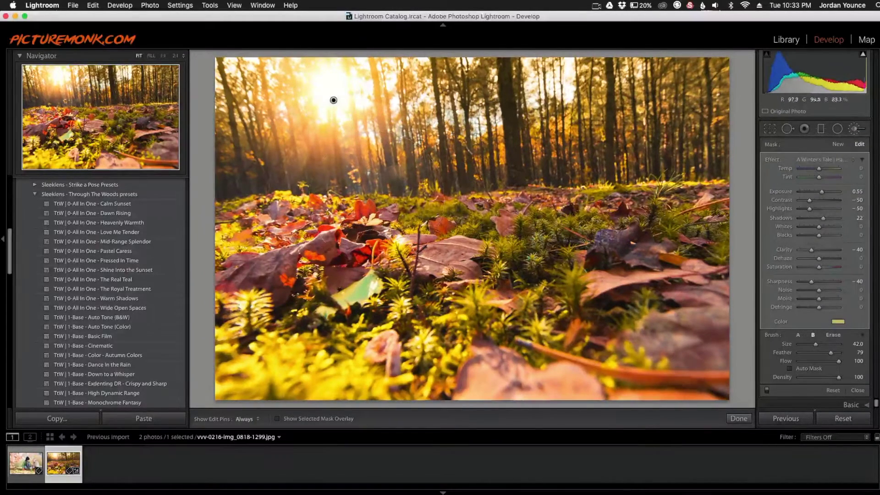
pyautogui.moveTo(824, 193); pyautogui.dragTo(829, 193)
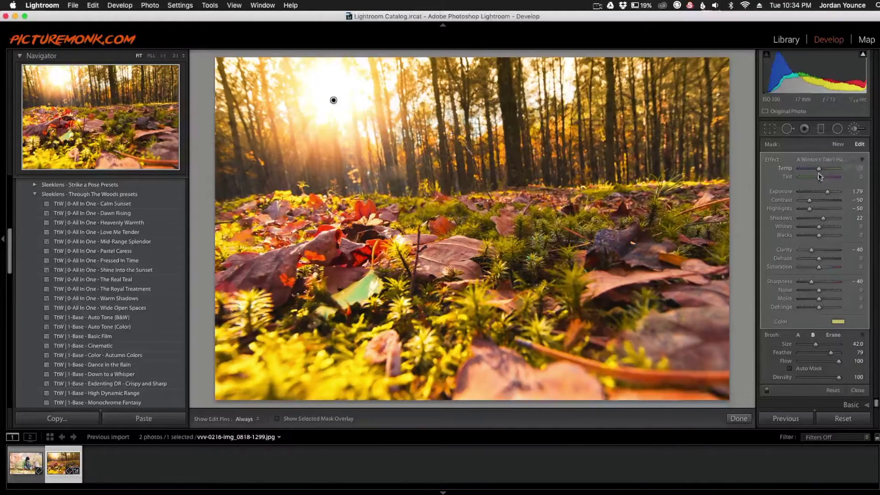
pyautogui.moveTo(819, 168); pyautogui.dragTo(825, 169)
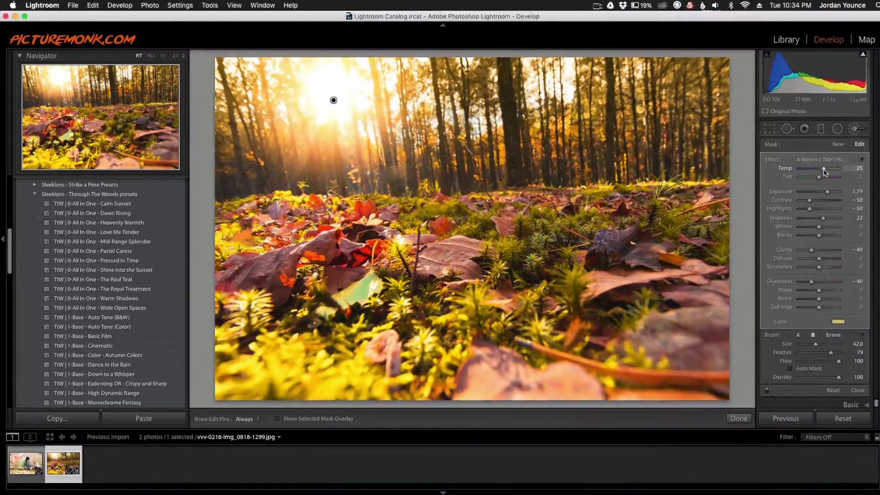
pyautogui.click(739, 419)
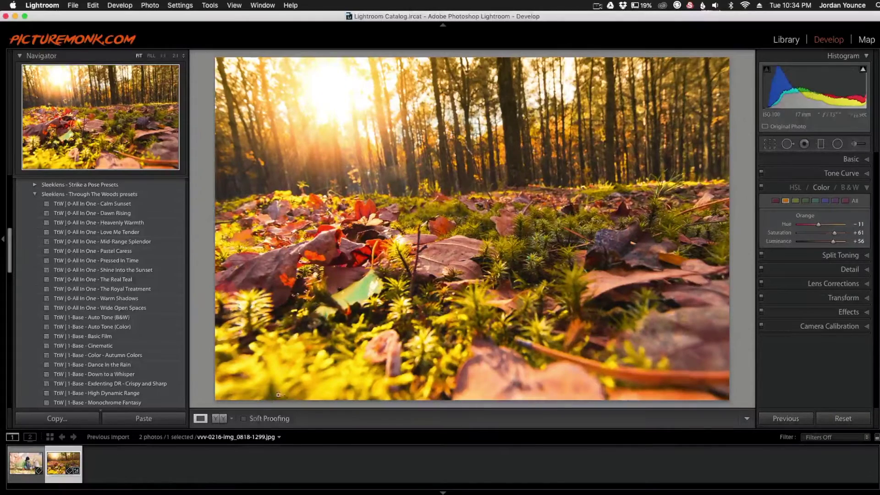
# Step: Compare the edited forest photo with its original, then show the children photo alone in Loupe view
pyautogui.click(223, 420)
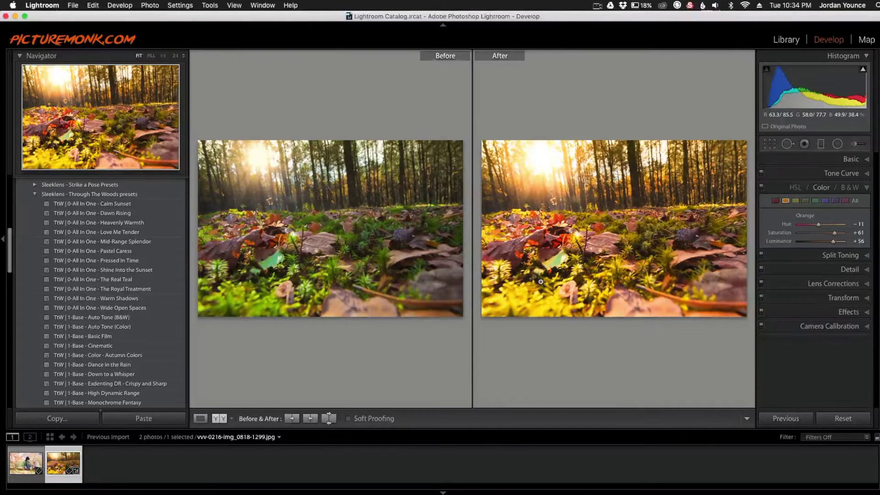
pyautogui.press('Left')
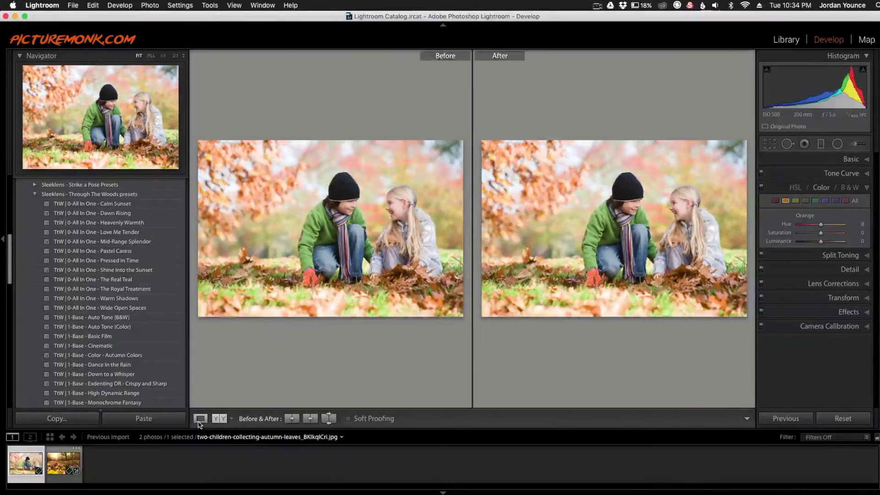
pyautogui.click(200, 418)
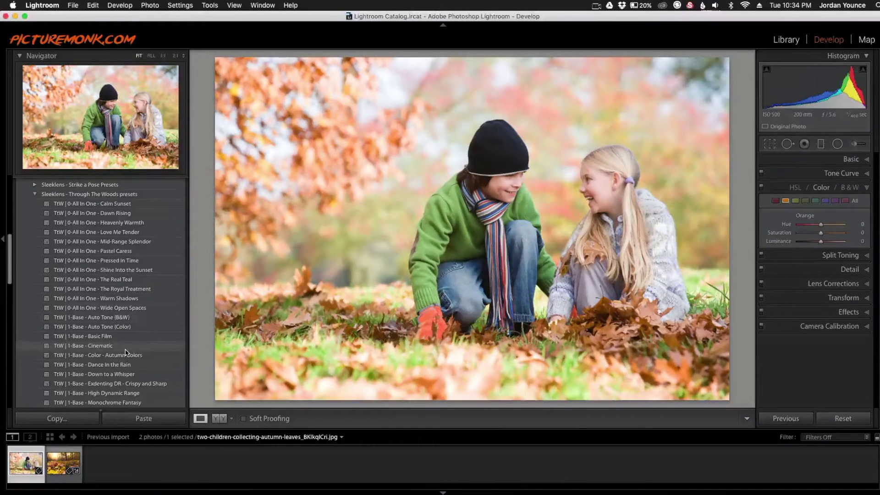
# Step: Apply the TtW Autumn Colors preset to the children photo and set Orange hue to -4
pyautogui.scroll(-3, 126, 352)
pyautogui.click(118, 284)
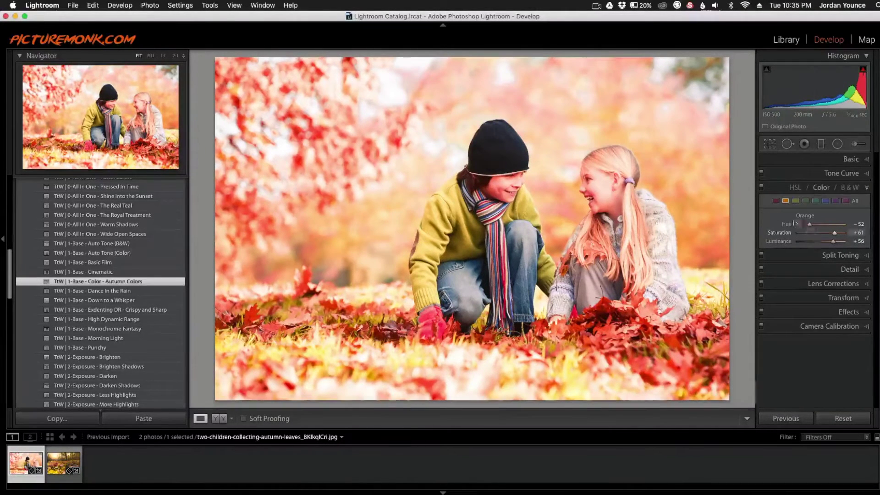
pyautogui.click(786, 201)
pyautogui.click(786, 200)
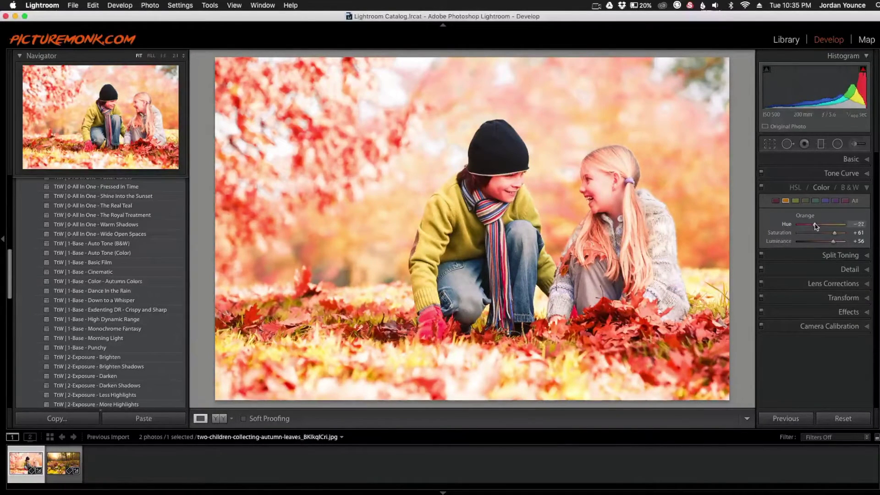
pyautogui.moveTo(809, 224); pyautogui.dragTo(819, 226)
pyautogui.moveTo(818, 226); pyautogui.dragTo(821, 226)
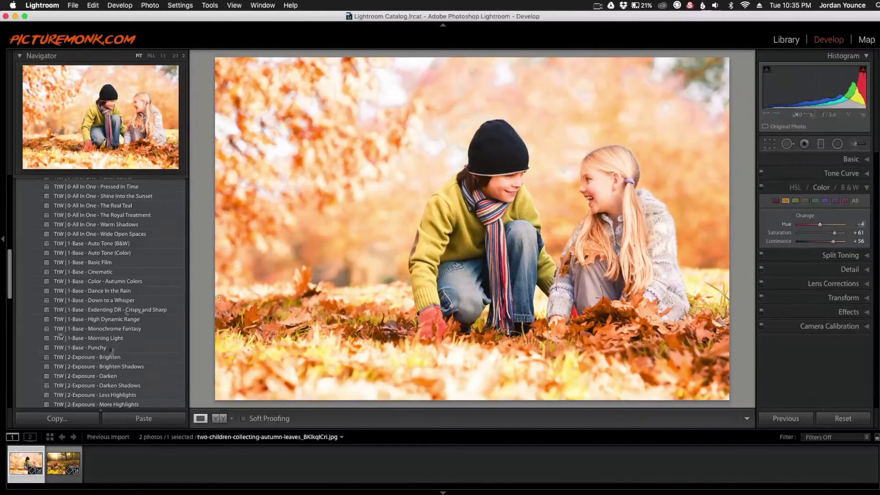
pyautogui.scroll(-1, 123, 354)
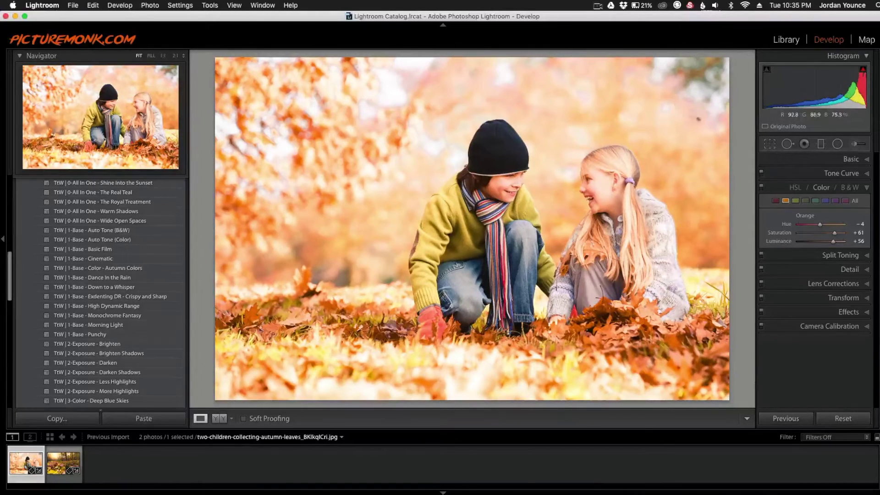
# Step: Apply the TtW 2-Exposure - Less Highlights preset and brush an Exposure 1.79 haze into the top-left corner
pyautogui.click(111, 382)
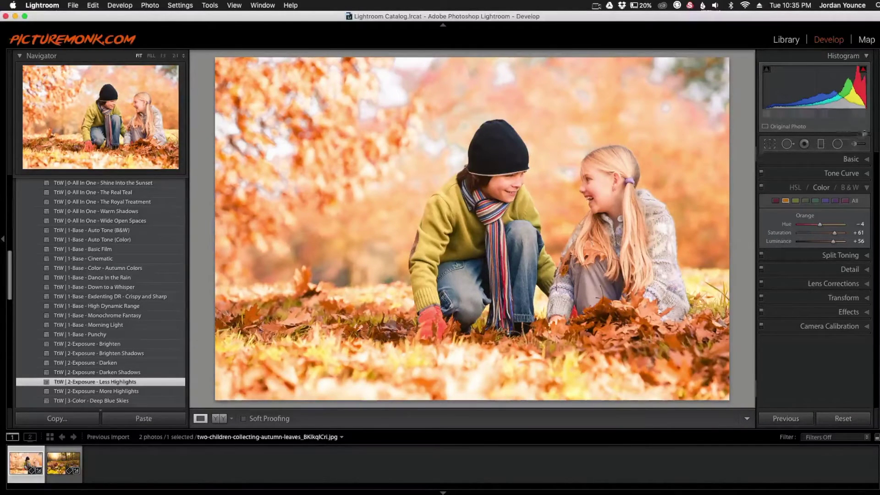
pyautogui.click(854, 143)
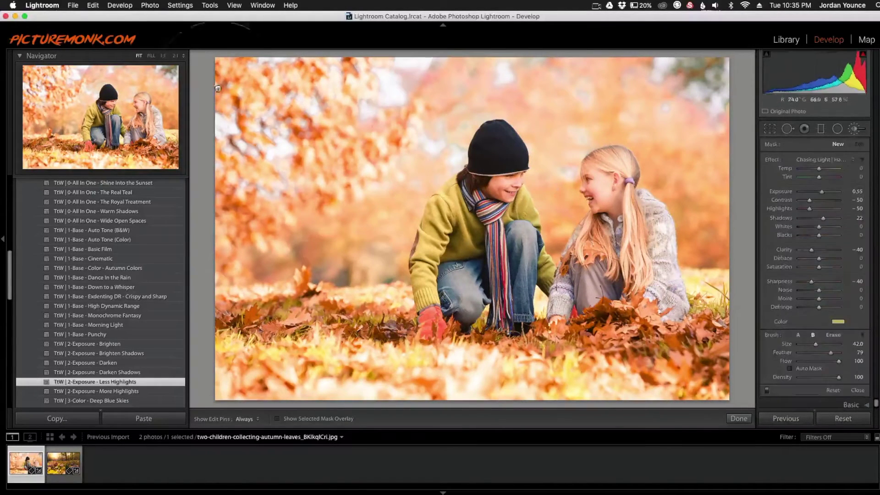
pyautogui.click(230, 81)
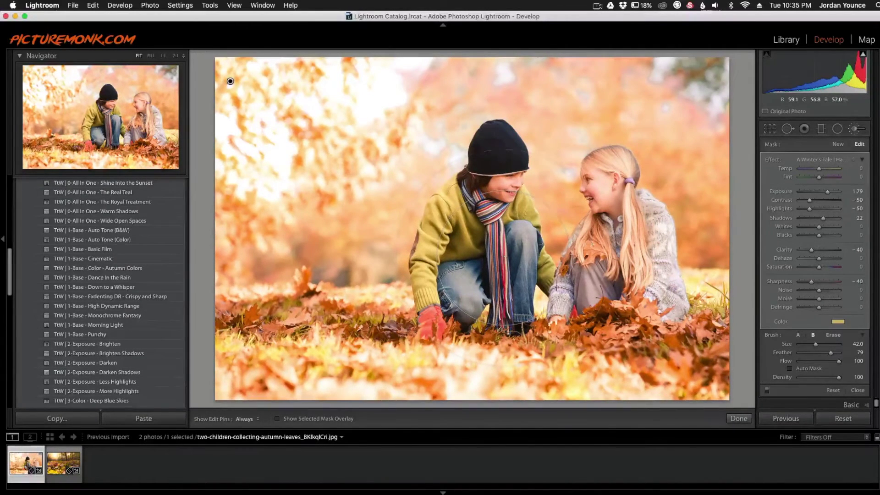
# Step: On the forest photo, set Yellow hue to -58 and bring Orange hue back to -11
pyautogui.click(62, 466)
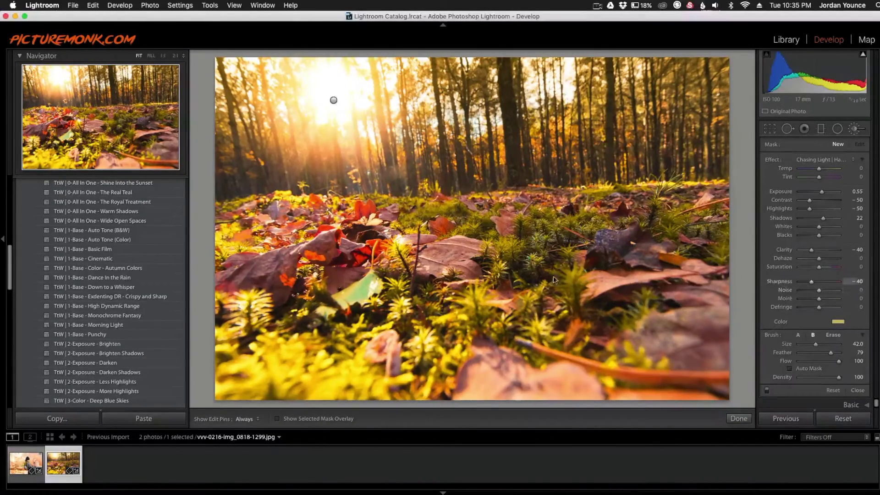
pyautogui.click(854, 130)
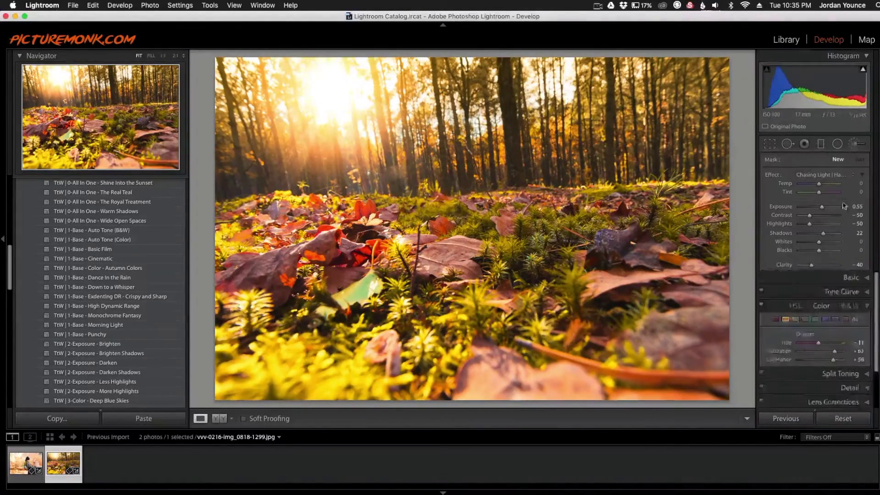
pyautogui.click(805, 201)
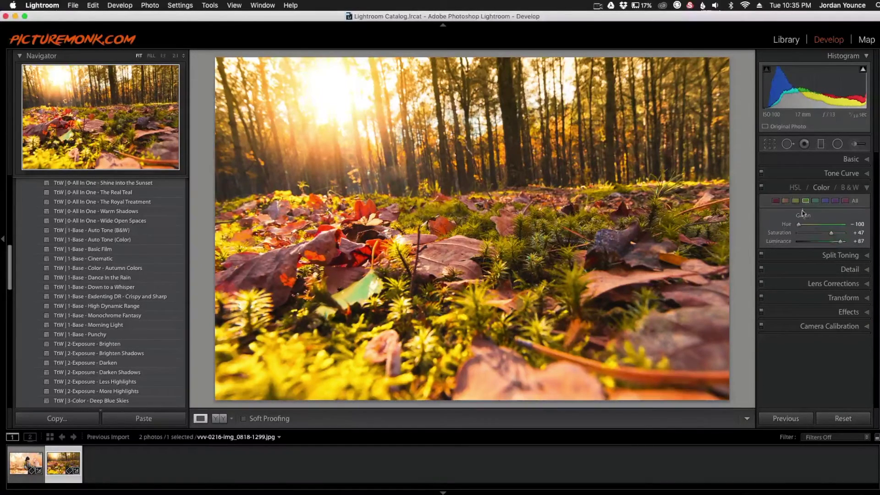
pyautogui.click(796, 200)
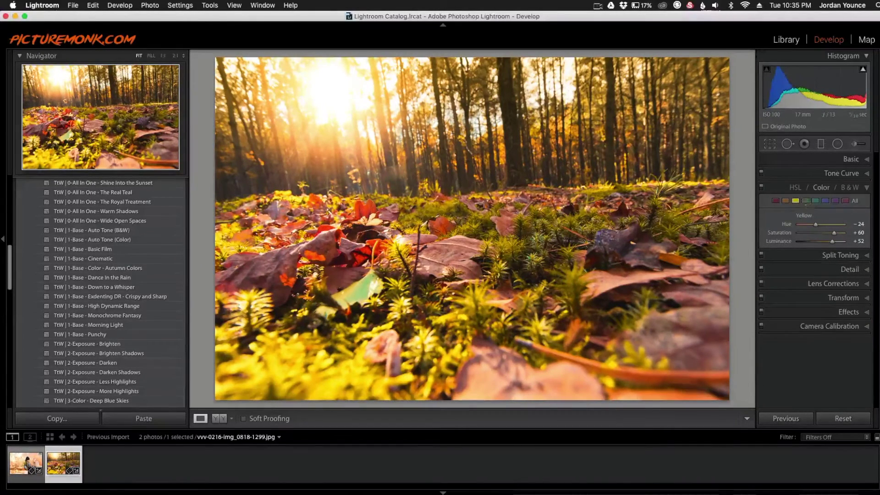
pyautogui.moveTo(816, 224)
pyautogui.mouseDown()
pyautogui.moveTo(807, 226)
pyautogui.moveTo(833, 227)
pyautogui.moveTo(808, 226)
pyautogui.mouseUp()
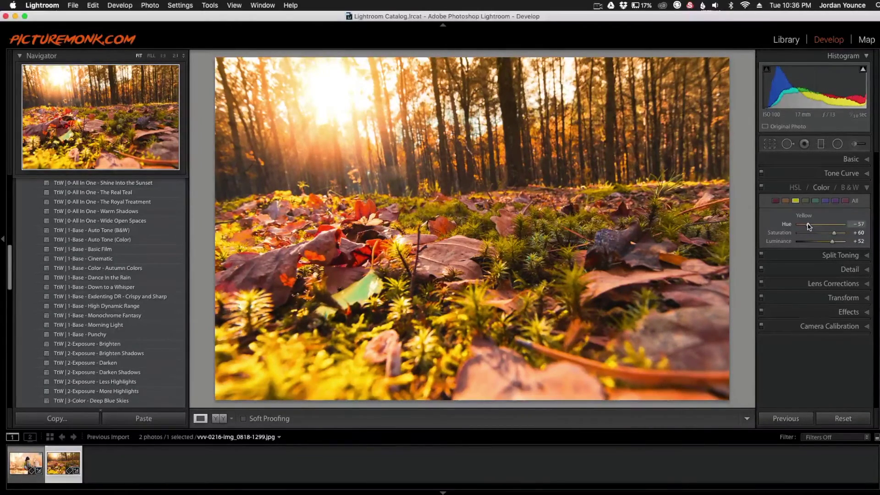
pyautogui.click(785, 202)
pyautogui.moveTo(815, 226)
pyautogui.mouseDown()
pyautogui.moveTo(828, 226)
pyautogui.moveTo(819, 226)
pyautogui.mouseUp()
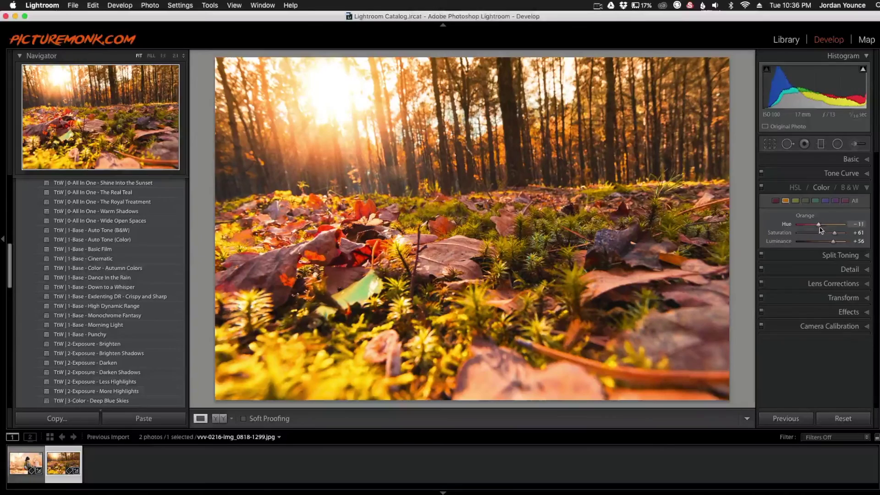